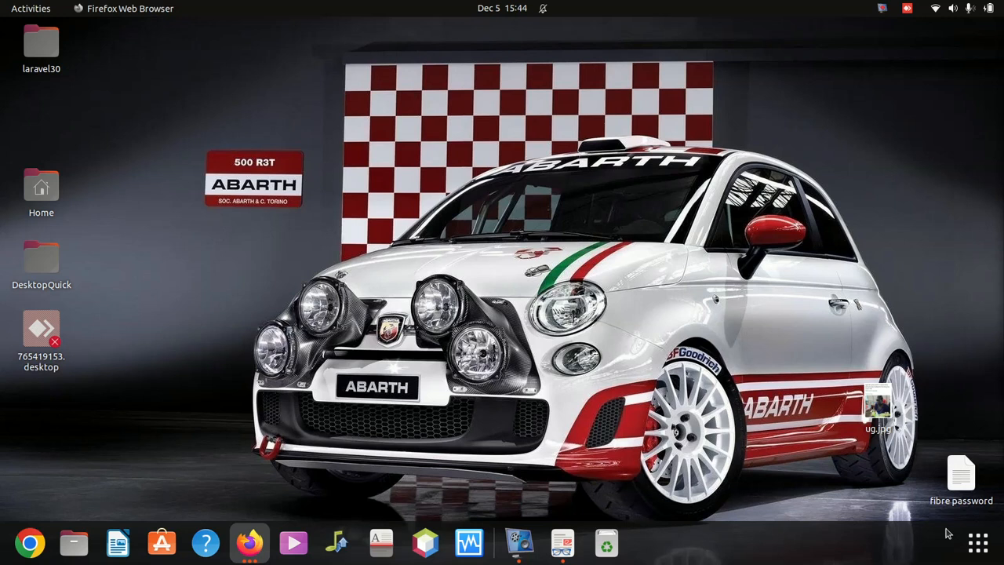
Search the GNOME applications for 'bra' and launch Brasero.
left_click(974, 541)
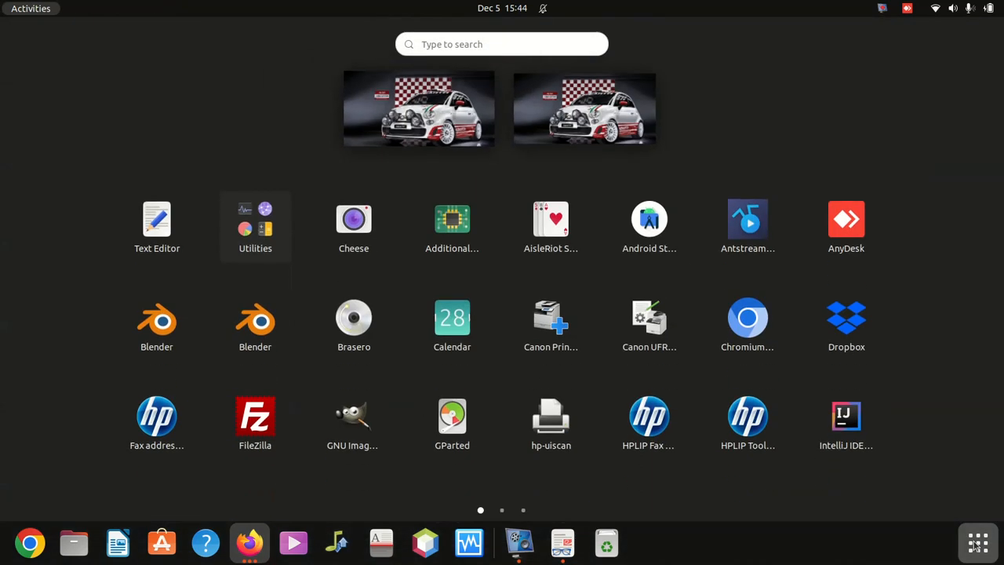
left_click(445, 47)
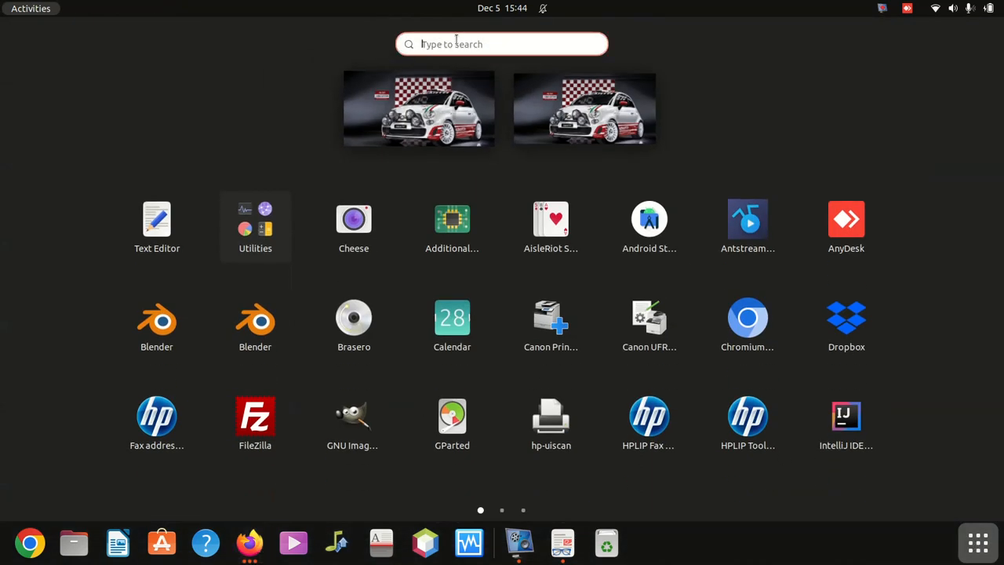
type("s")
key("BackSpace")
type("bra")
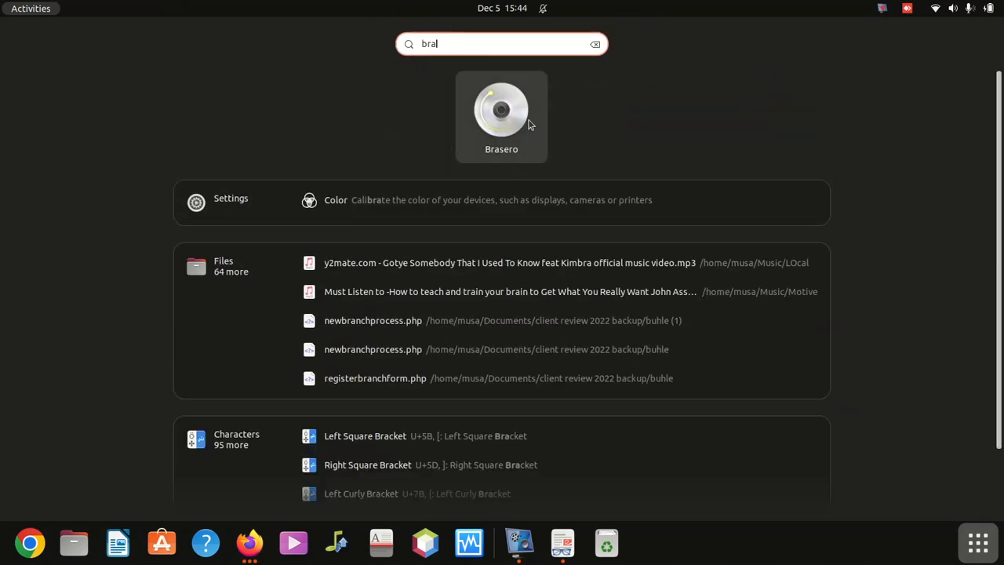
left_click(498, 110)
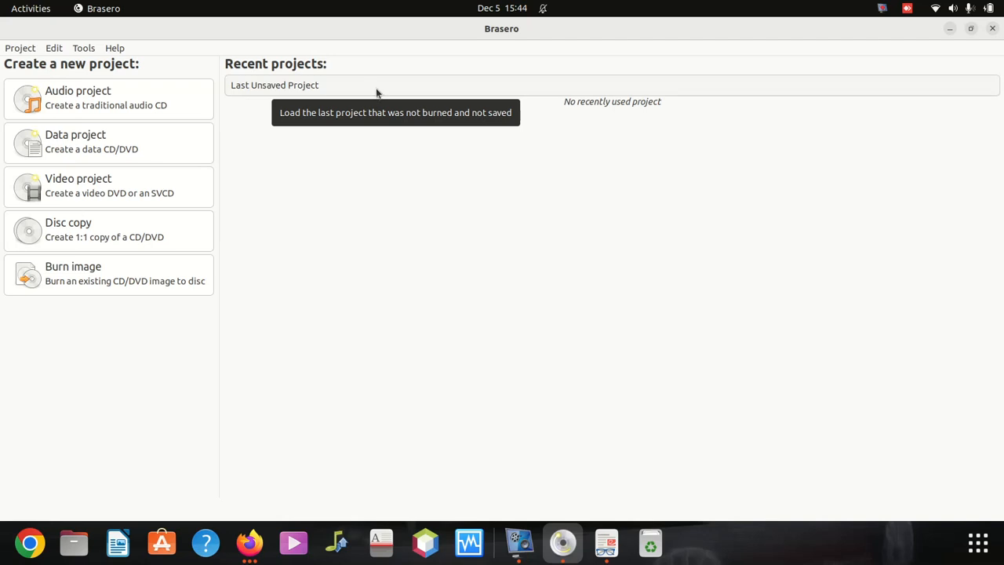
Create a new Data project and bring up the Select Files picker.
left_click(93, 141)
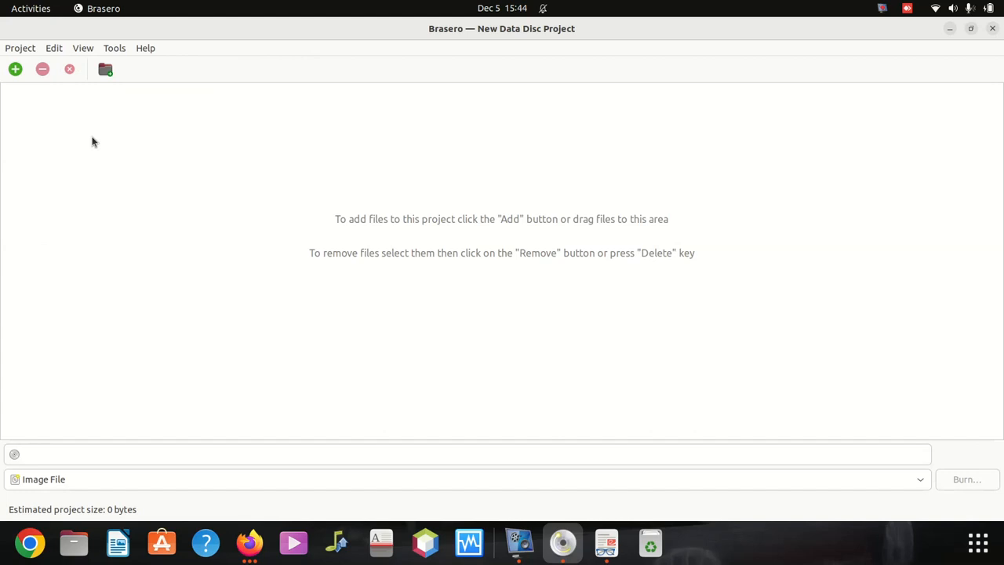
left_click(14, 69)
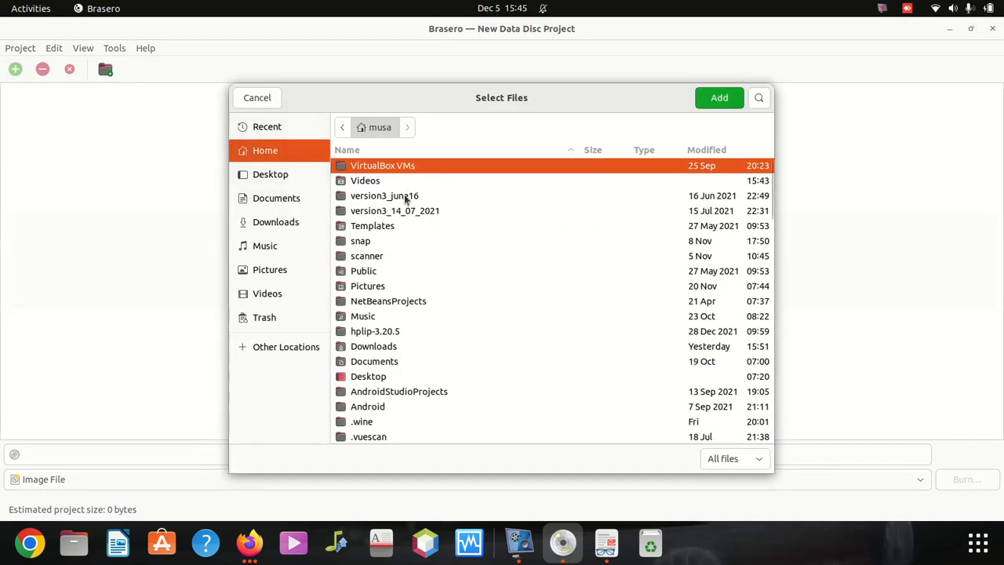
Show the Documents folder in Select Files and look through its subfolders and files.
left_click(293, 199)
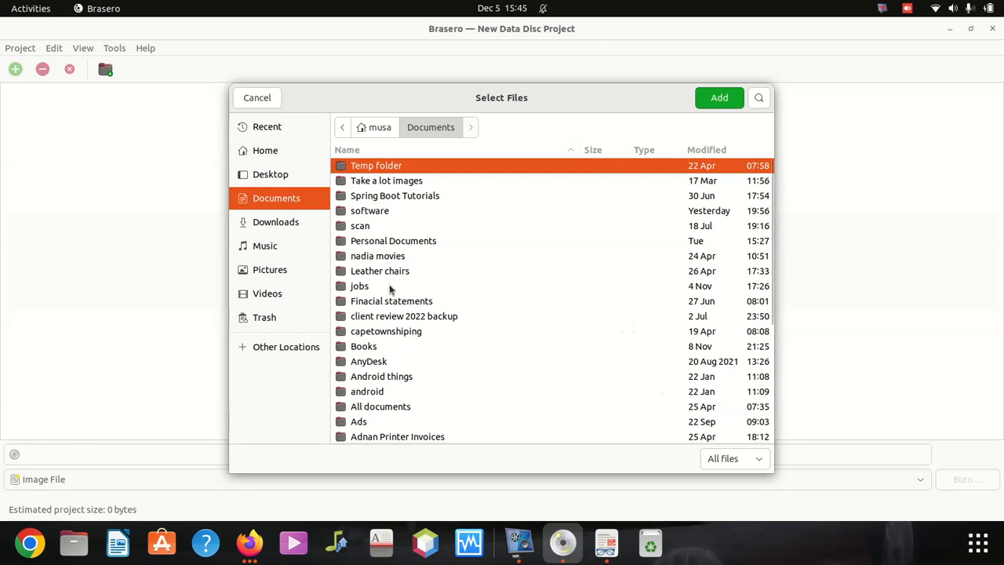
scroll(390, 291, "down", 5)
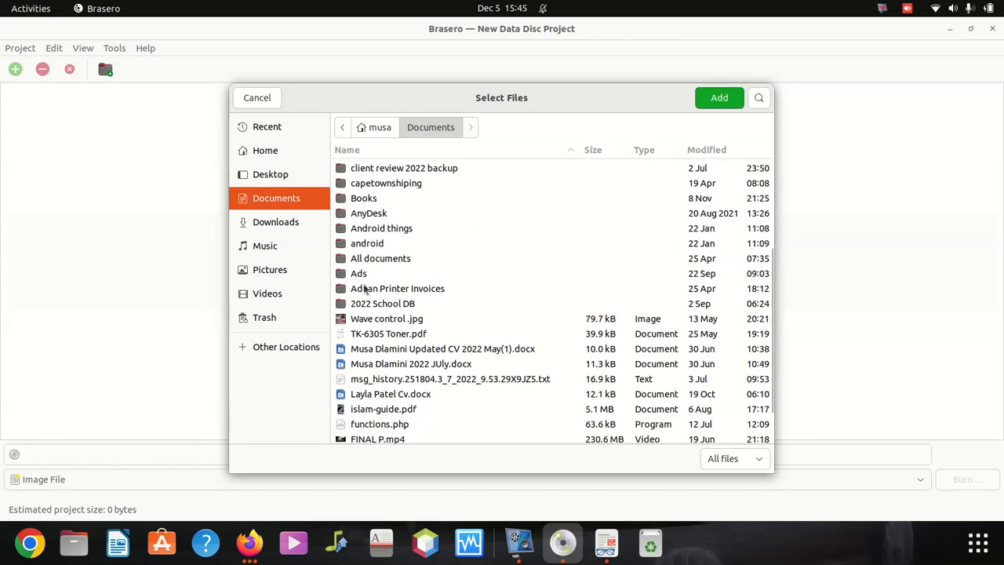
left_click(301, 202)
scroll(436, 298, "down", 3)
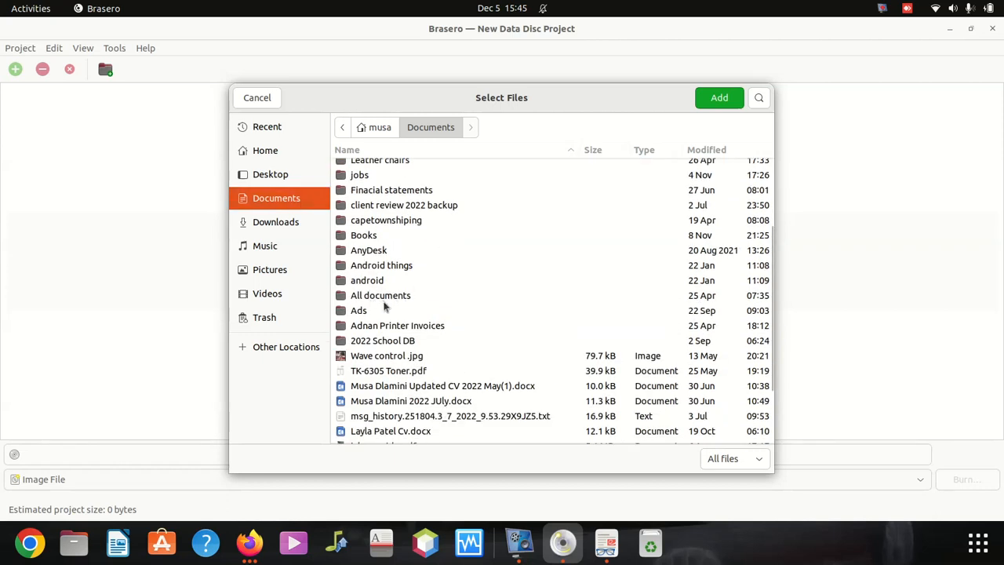
scroll(382, 304, "up", 1)
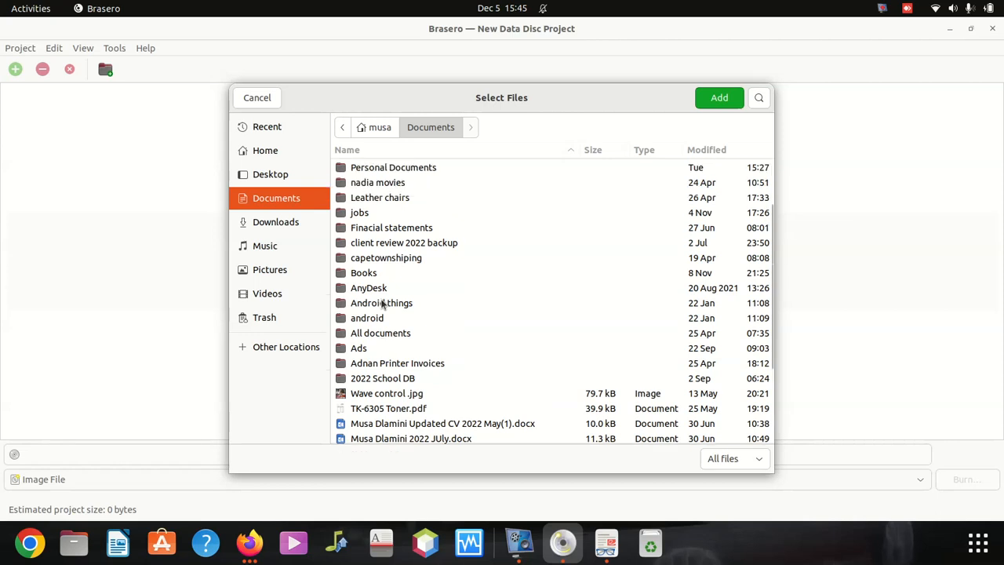
scroll(382, 304, "down", 1)
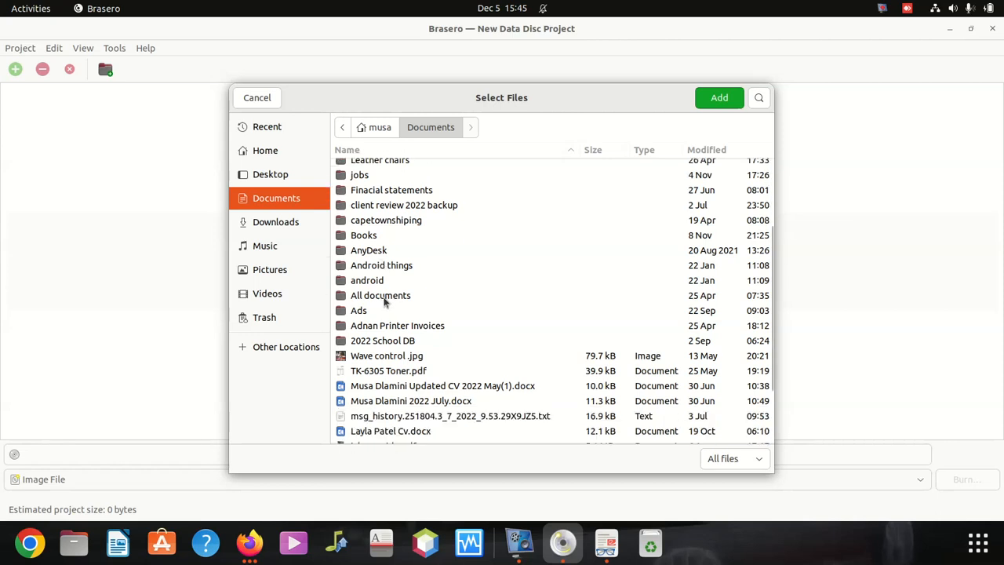
scroll(385, 303, "up", 1)
scroll(384, 302, "up", 2)
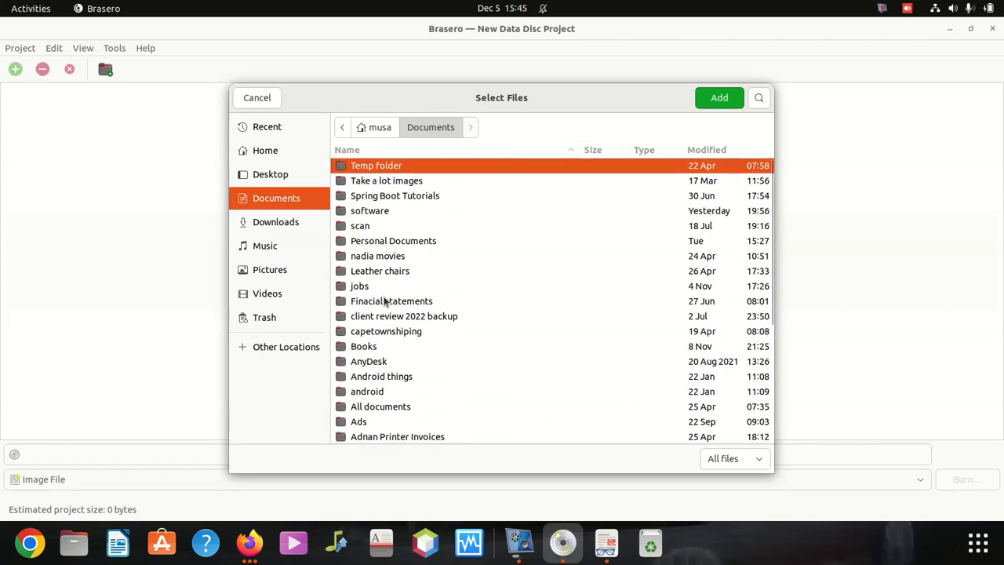
Add all eight items from Documents/software/windows doctor to the data project.
left_click(374, 212)
double_click(374, 211)
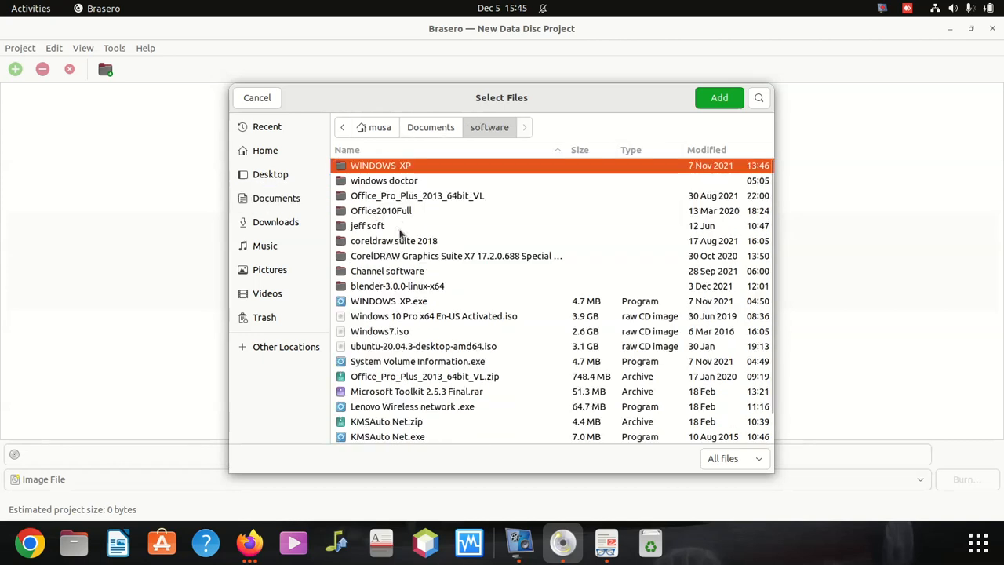
left_click(374, 181)
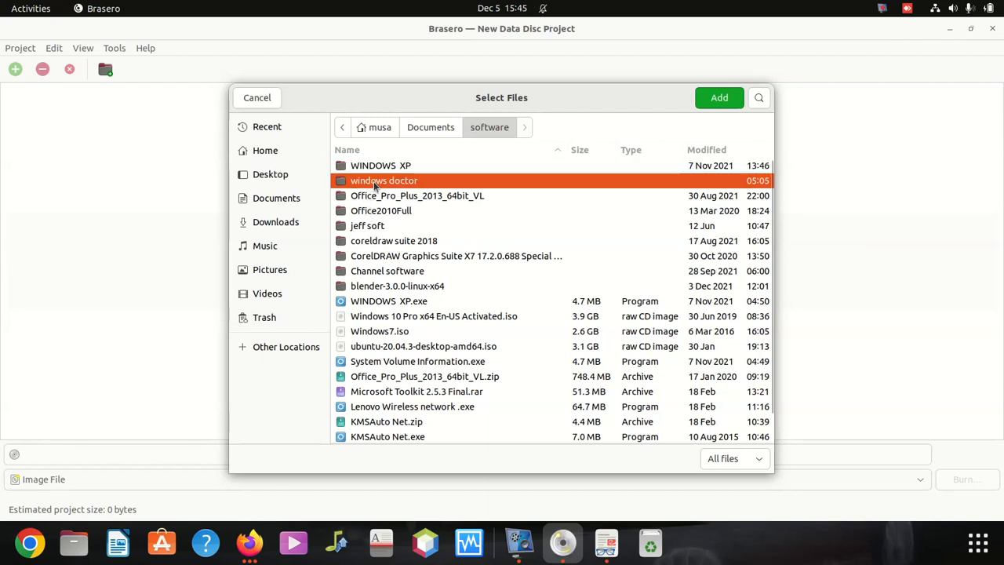
double_click(374, 182)
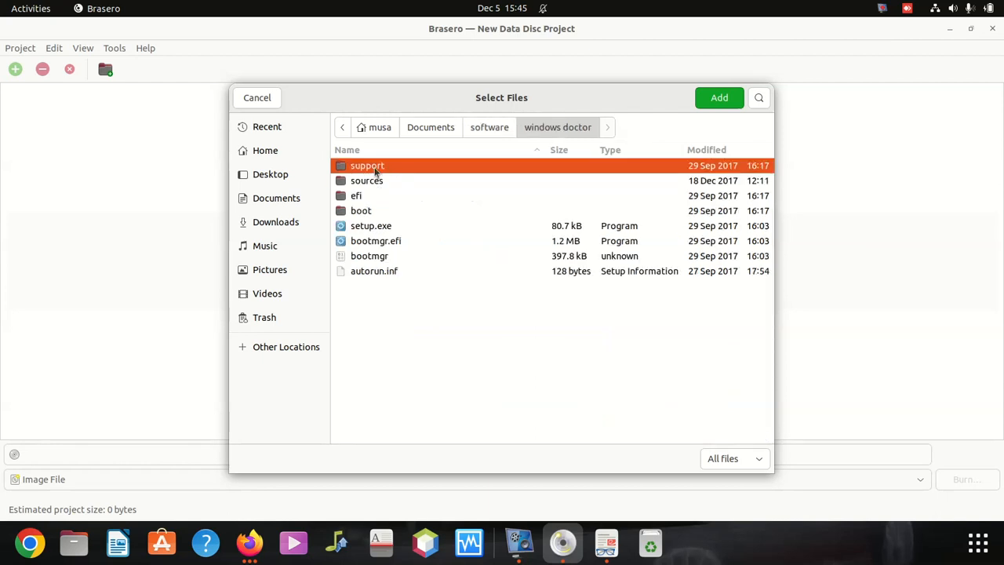
key("shift+Down")
key("shift+Down")
key("shift+Down")
key("shift+Down")
key("shift+Down")
key("shift+Down")
key("shift+Down")
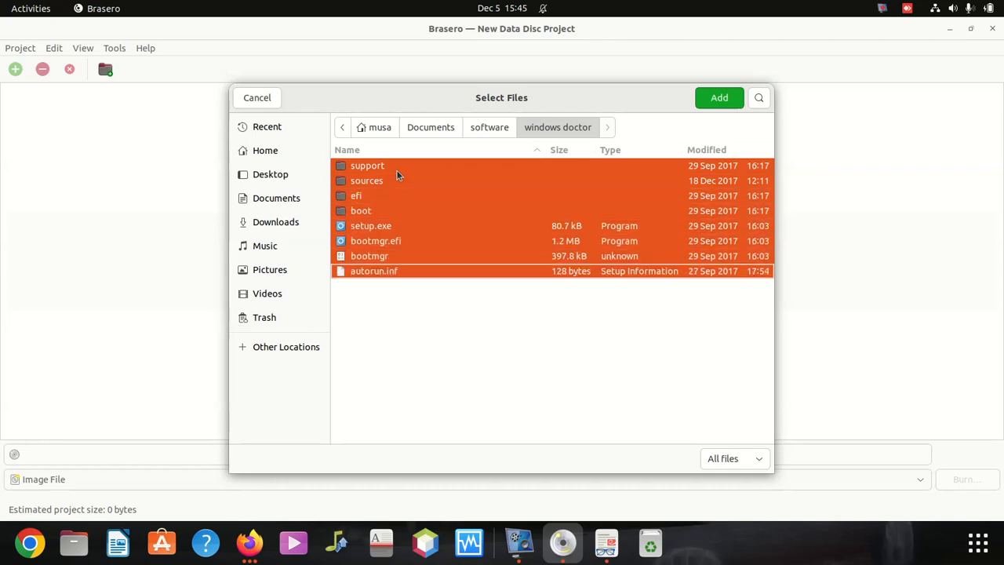
left_click(717, 98)
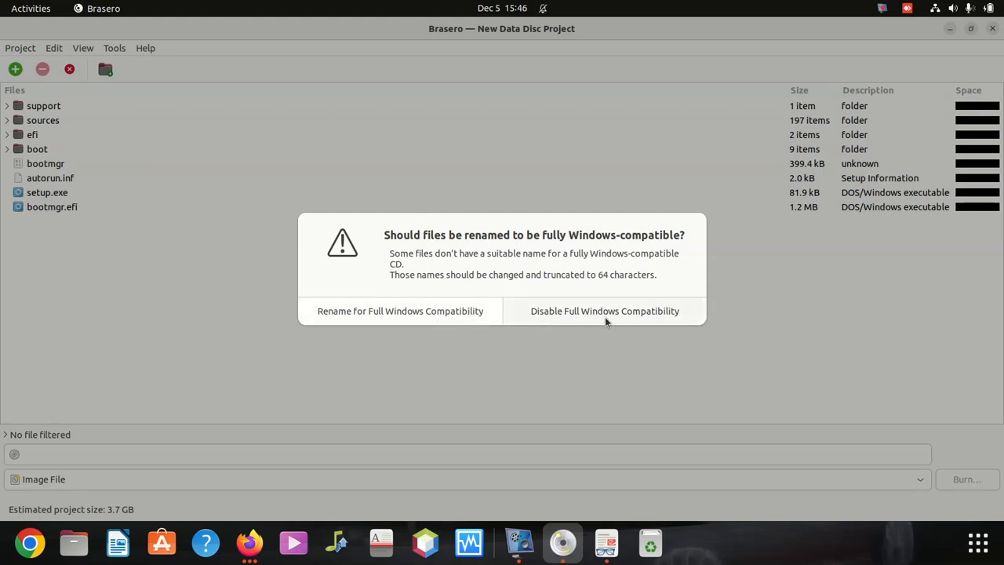
Accept 'Rename for Full Windows Compatibility' and confirm the renaming.
left_click(399, 315)
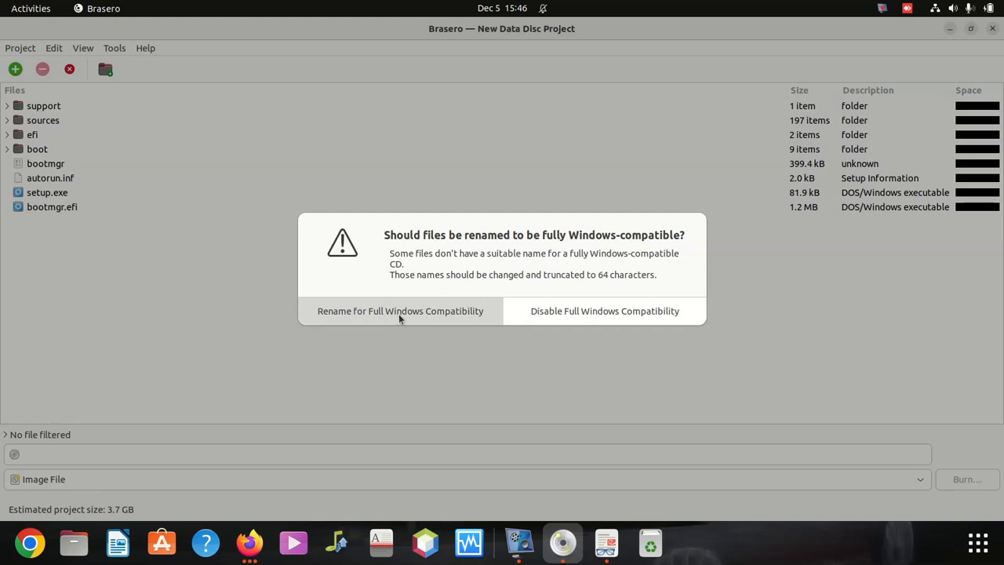
left_click(398, 313)
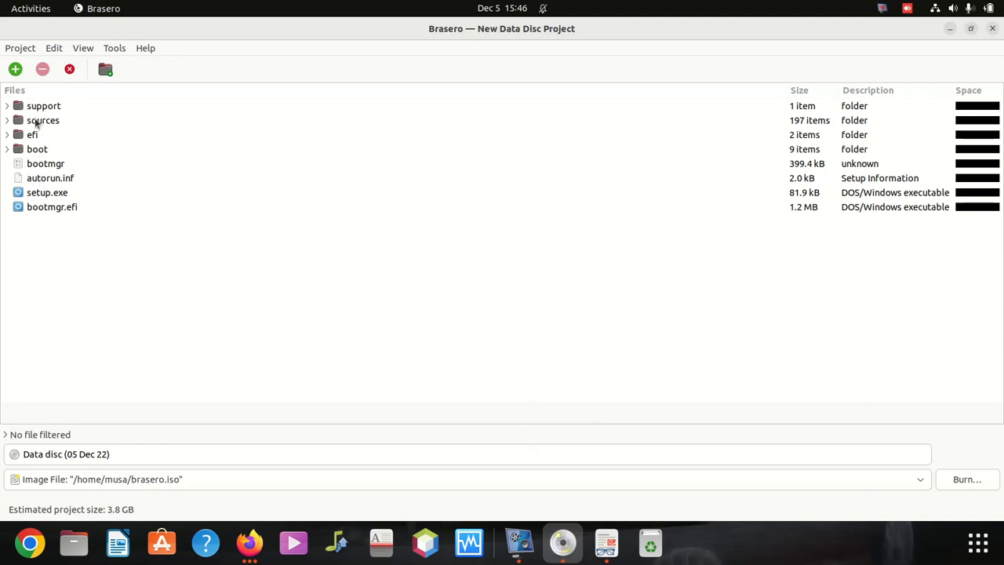
left_click(74, 543)
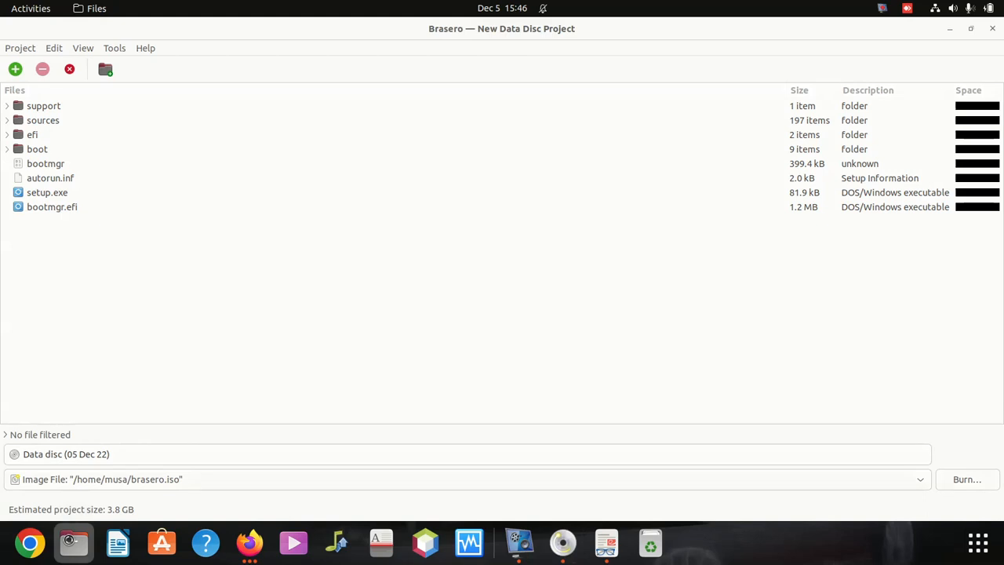
left_click(47, 155)
scroll(243, 309, "down", 6)
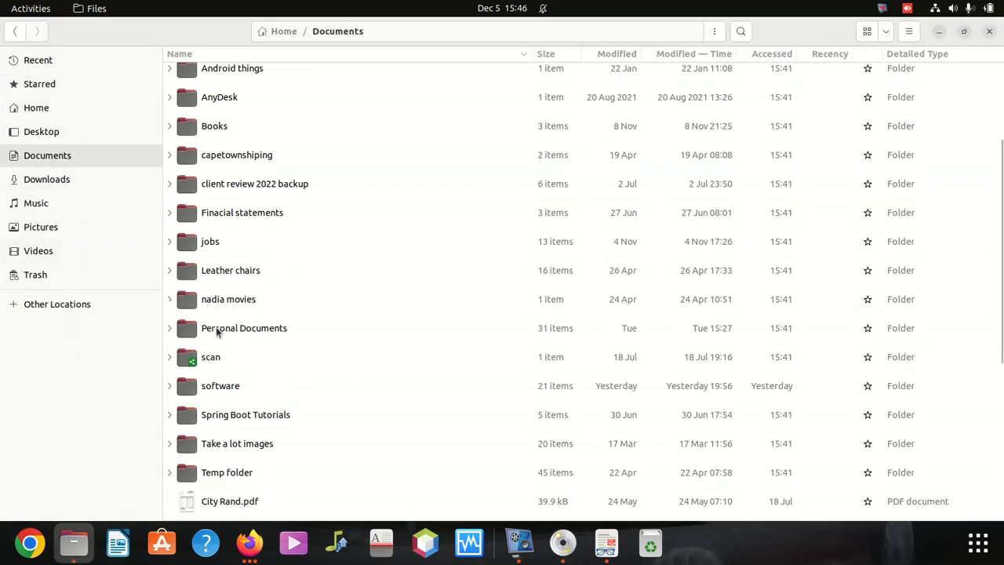
double_click(232, 284)
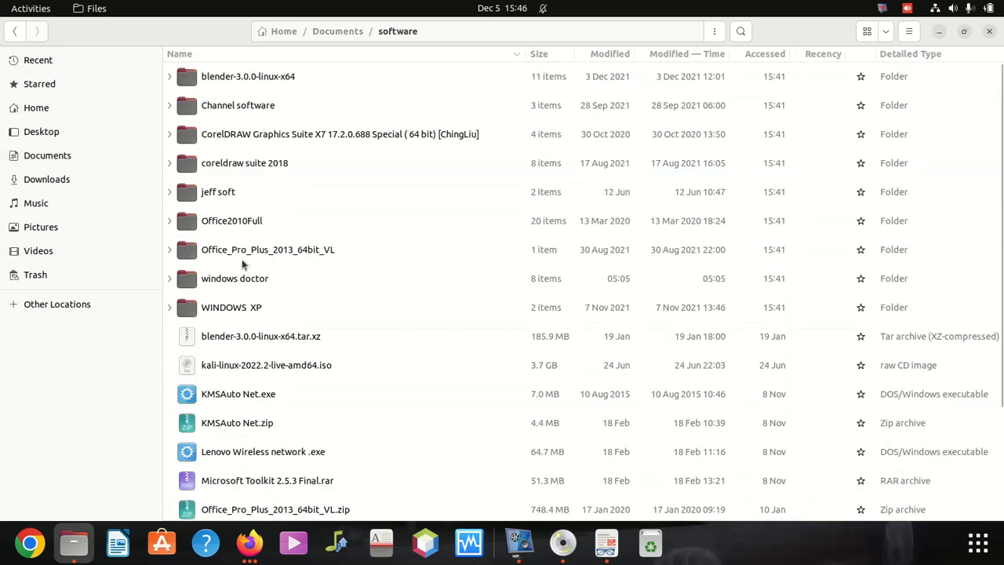
double_click(228, 278)
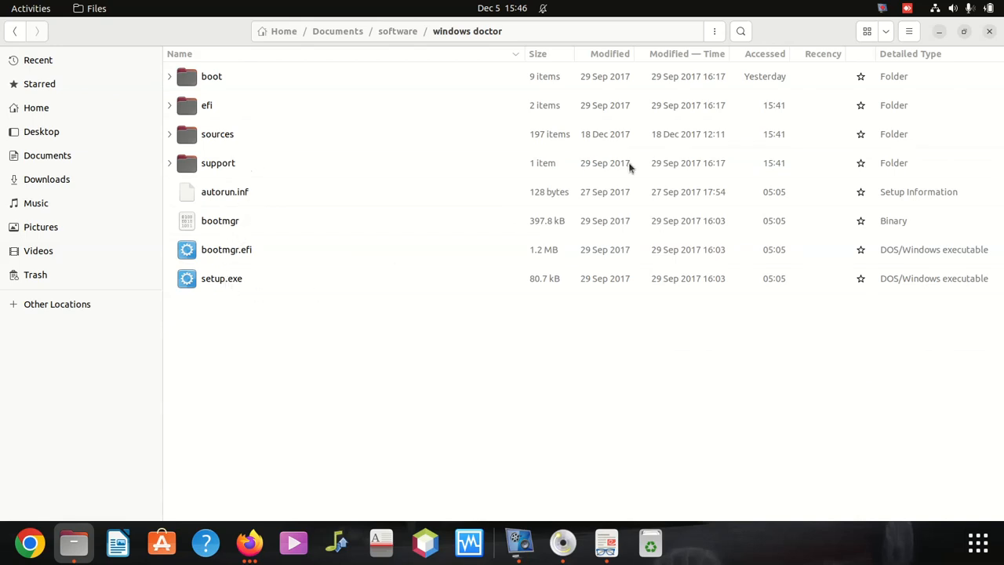
left_click(941, 33)
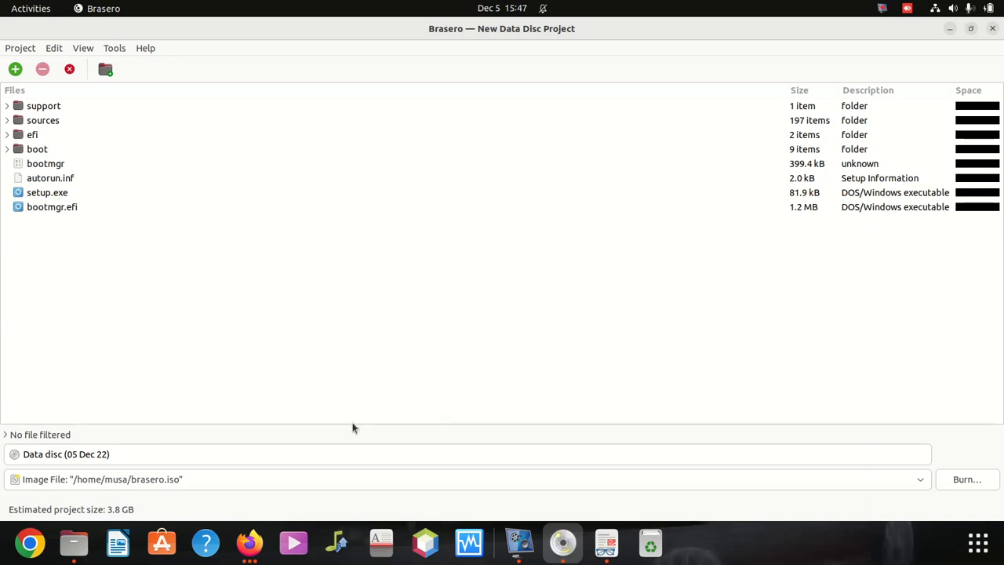
Name the disc 'Windows10' and keep Image File as the burn destination.
left_click(121, 454)
key("ctrl+shift+Left")
key("ctrl+shift+Left")
key("ctrl+shift+Left")
key("ctrl+shift+Left")
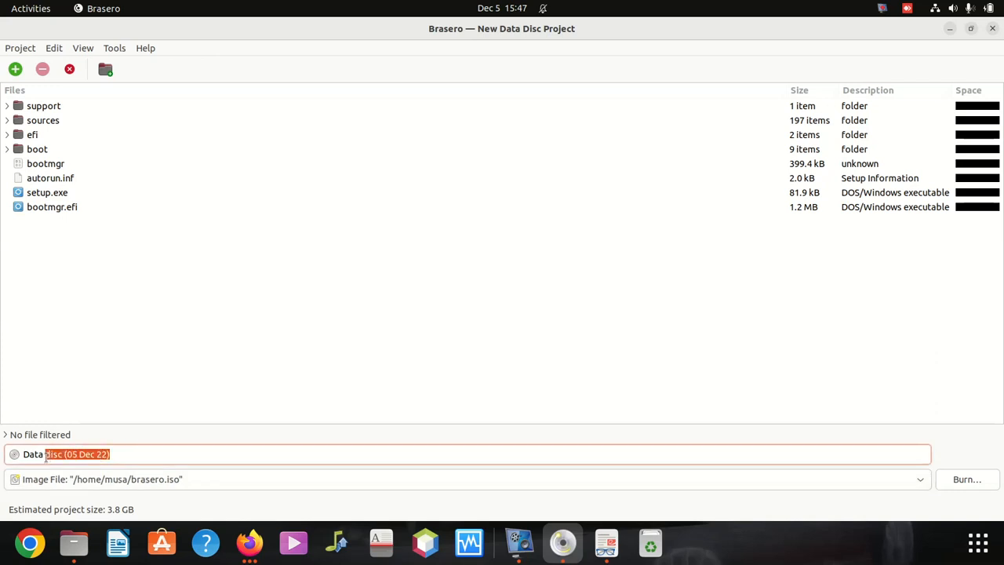
key("BackSpace")
key("BackSpace")
key("BackSpace")
key("BackSpace")
key("BackSpace")
key("BackSpace")
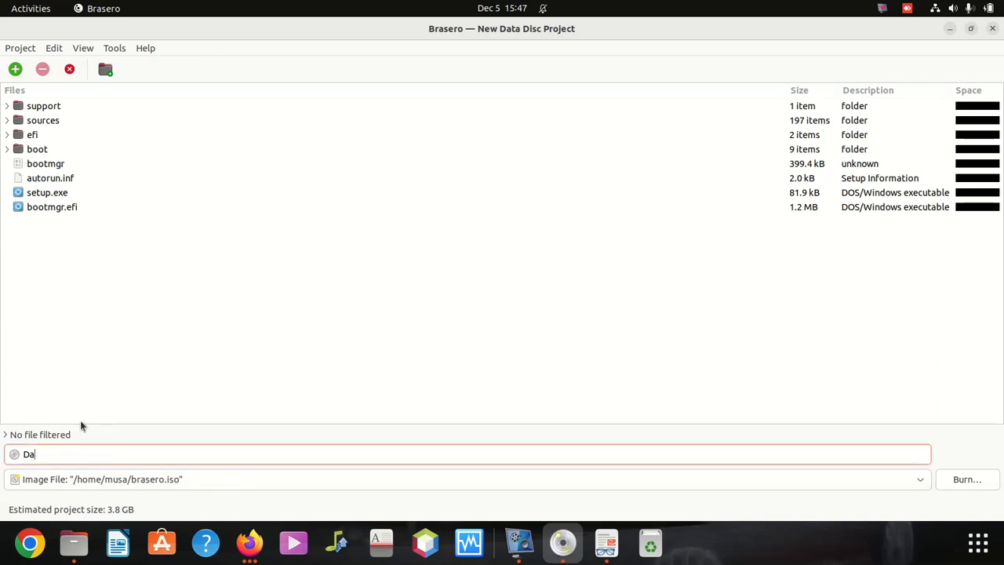
type("Windows10")
left_click(166, 484)
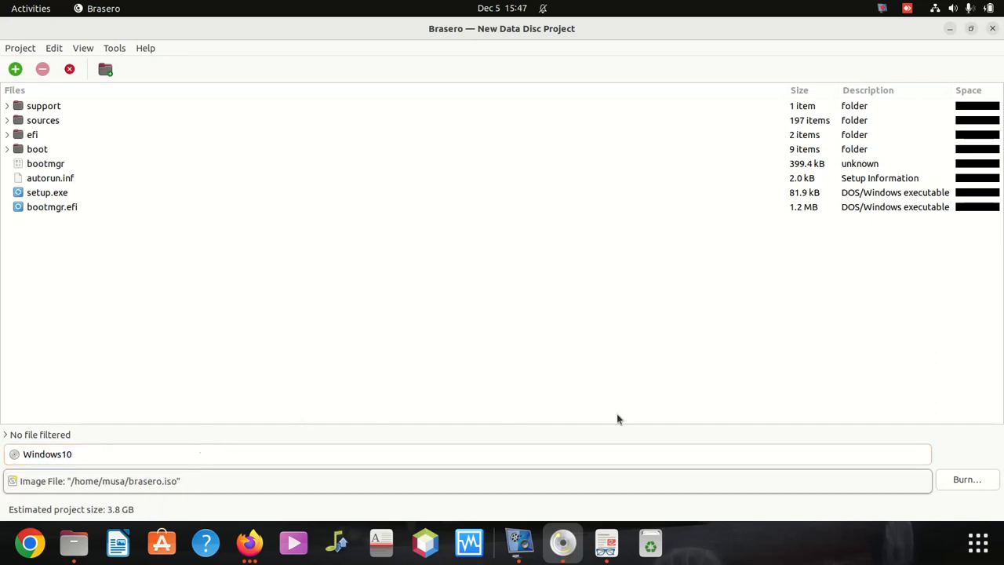
left_click(963, 482)
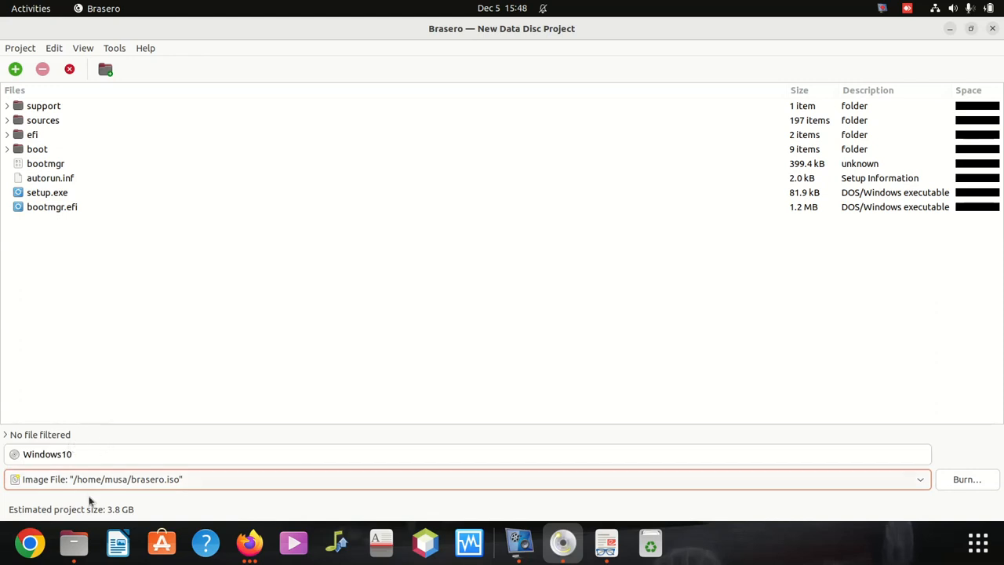
Restore the window, recheck the Image File destination, and begin burning to an image.
left_click(971, 29)
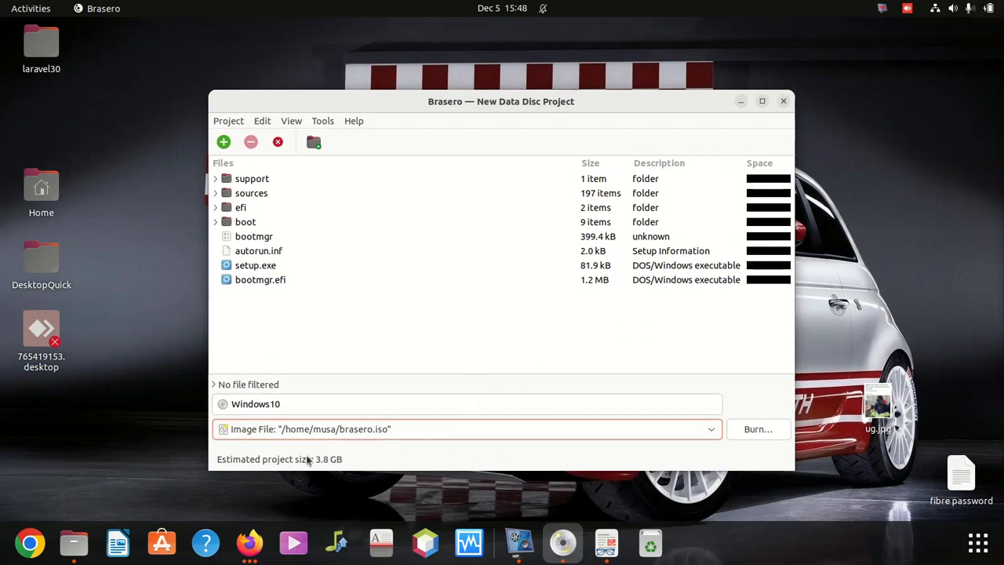
left_click(414, 429)
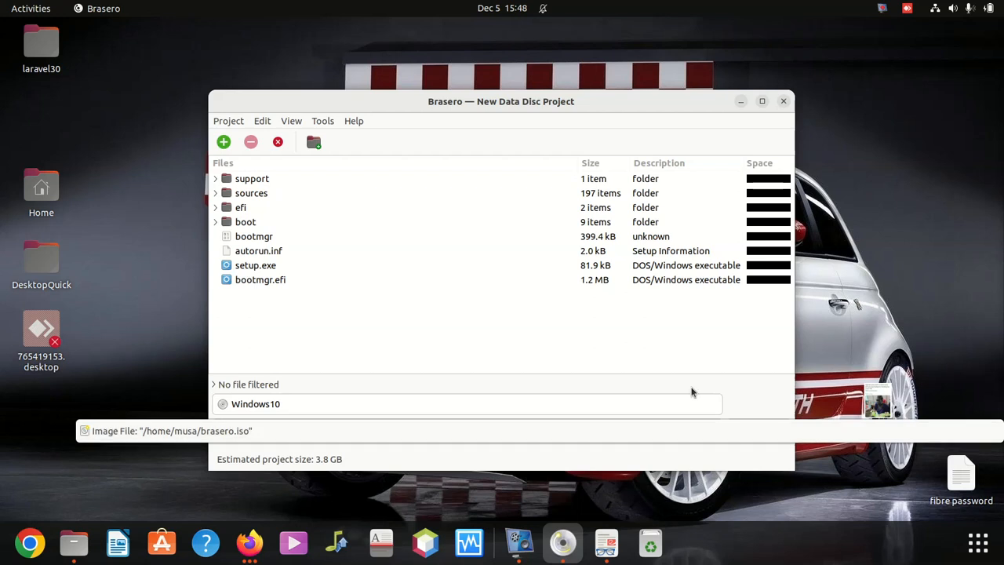
left_click(494, 106)
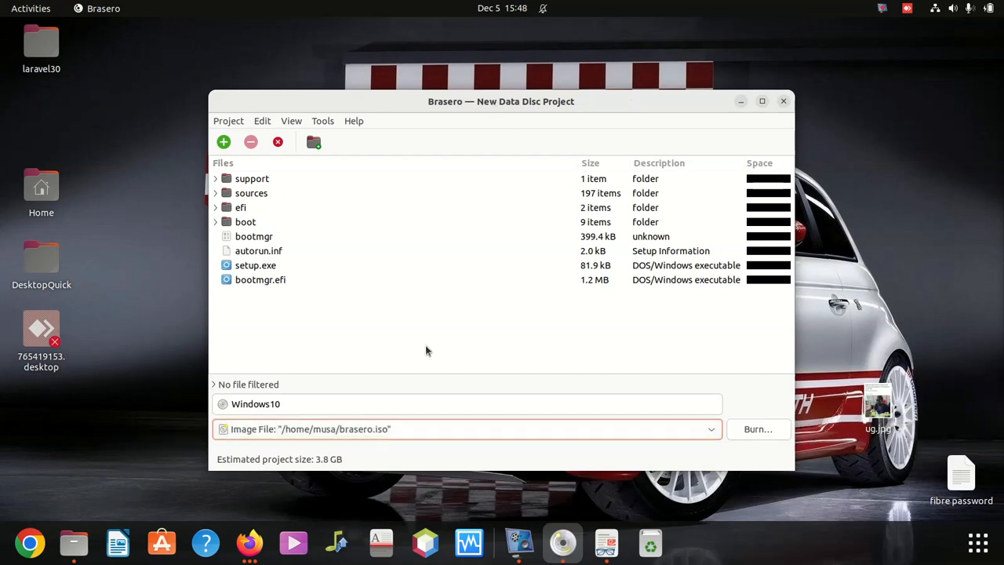
left_click(712, 431)
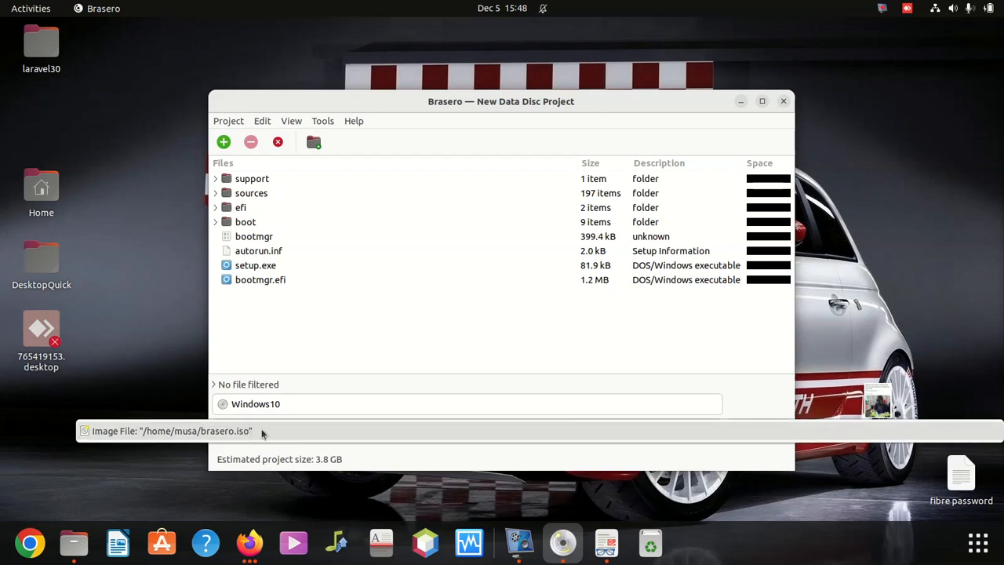
left_click(383, 328)
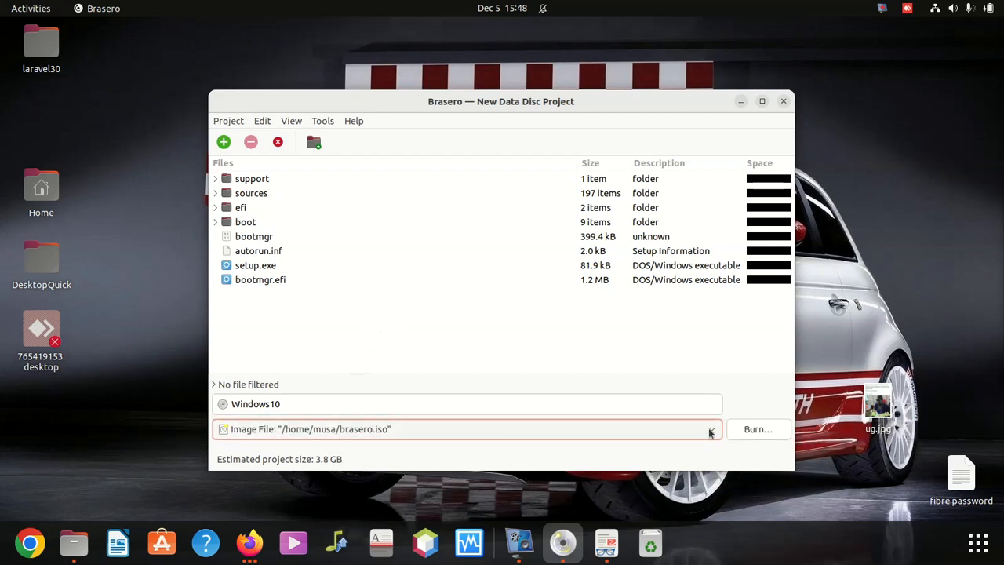
left_click(756, 429)
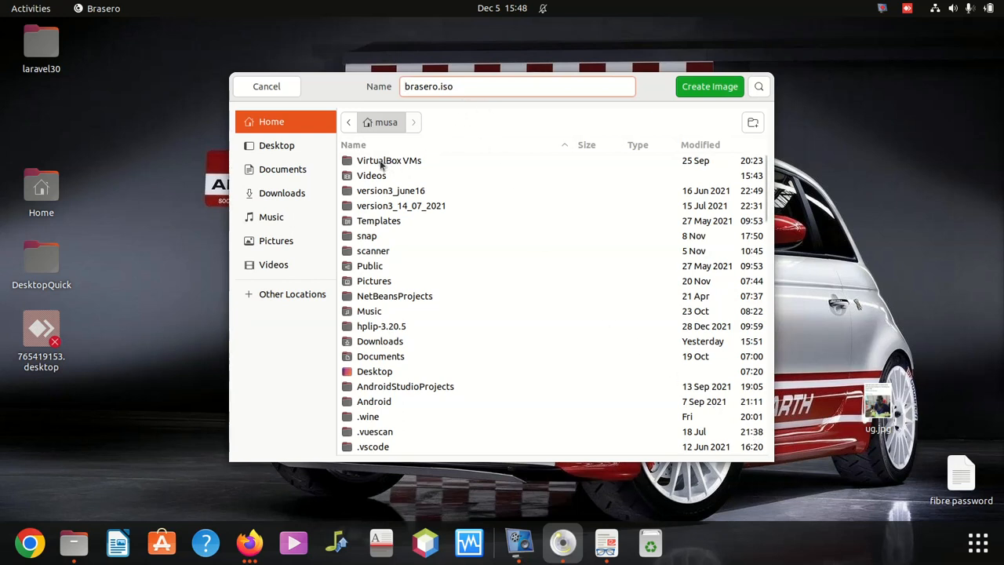
Save brasero.iso into Documents/software and start creating the image.
left_click(297, 169)
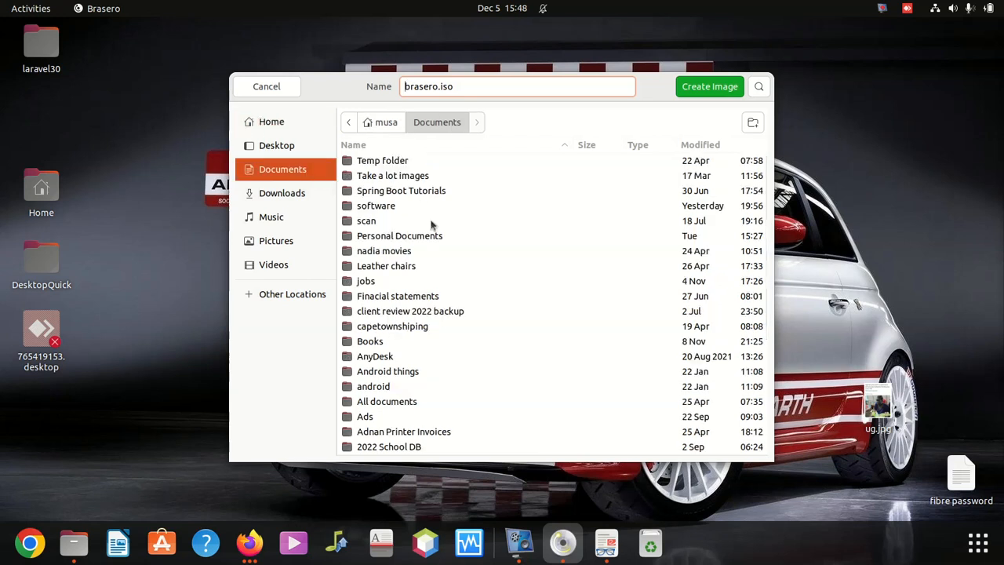
scroll(413, 350, "down", 4)
scroll(393, 289, "up", 1)
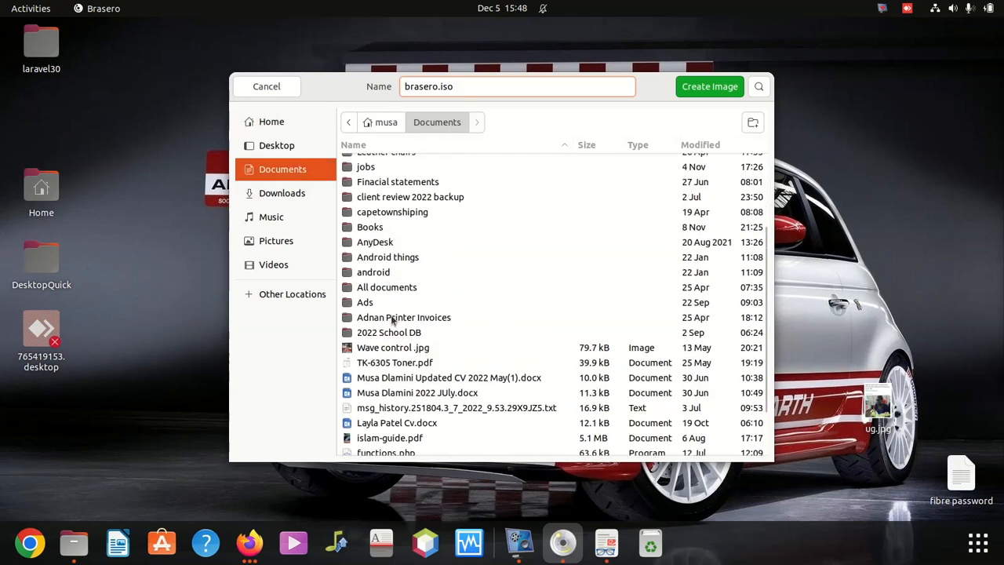
scroll(388, 310, "up", 3)
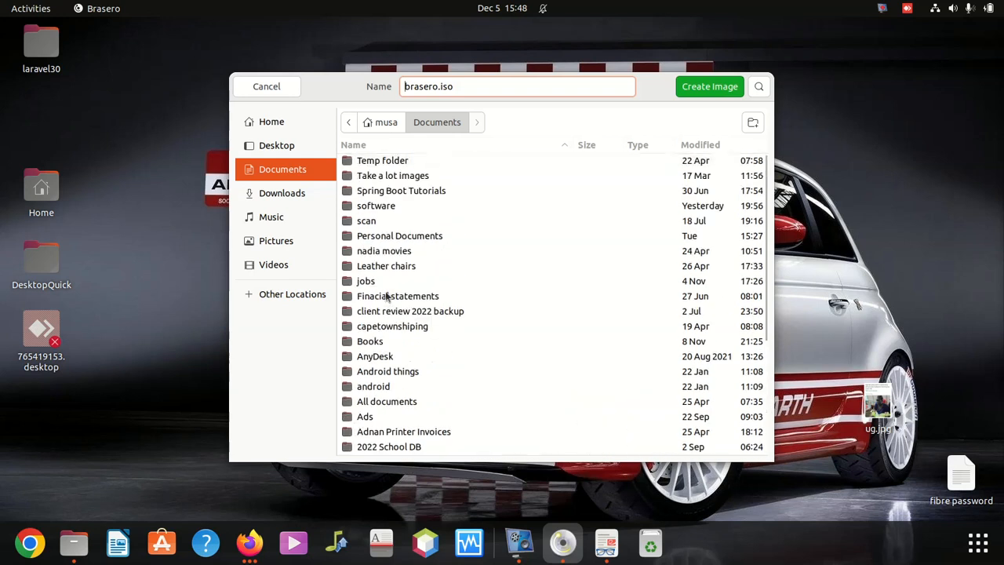
double_click(385, 205)
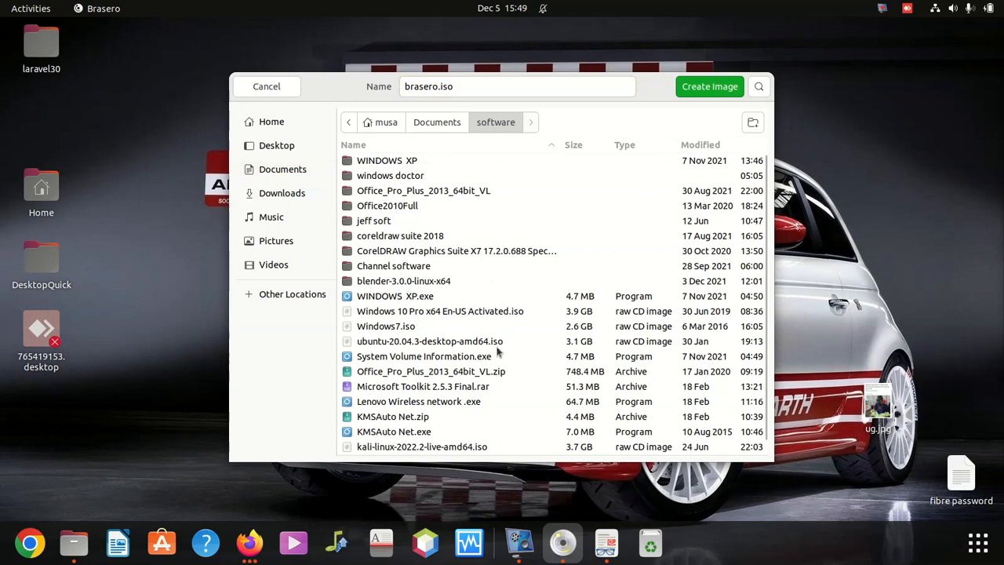
scroll(497, 352, "down", 1)
scroll(491, 345, "up", 1)
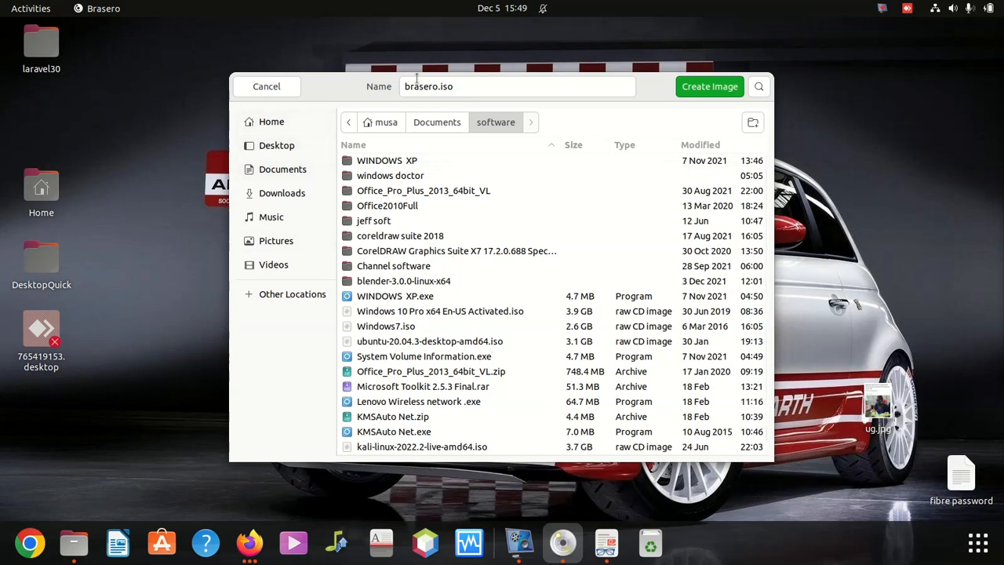
left_click(709, 88)
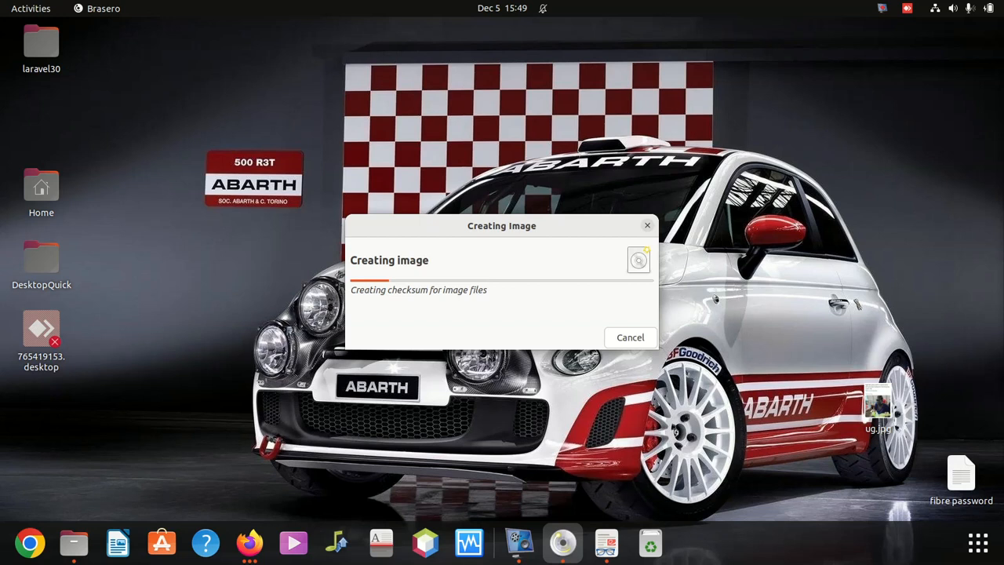
Let the 3.8 GB image finish building, briefly switching to other windows meanwhile.
key("alt+Tab")
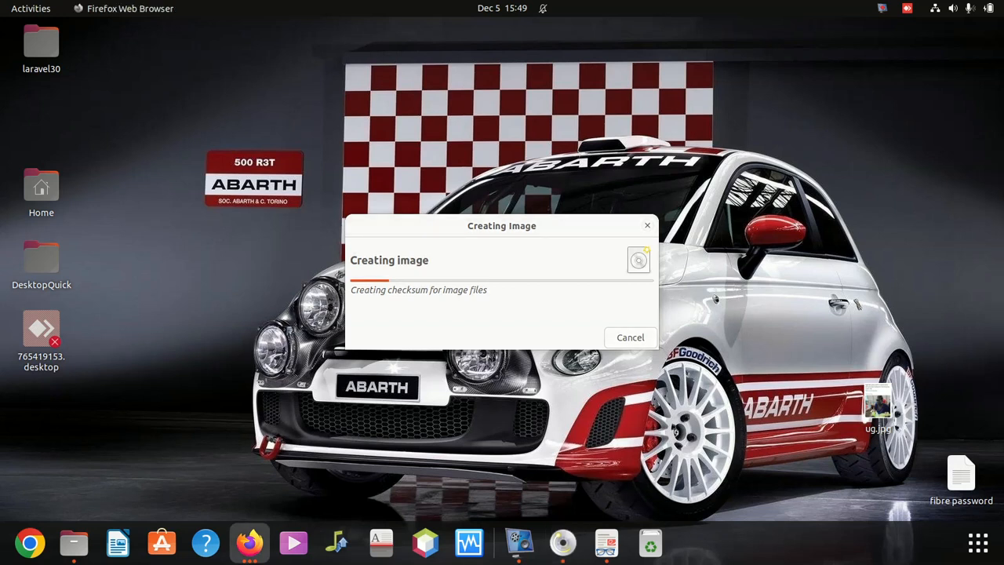
key("alt+Tab")
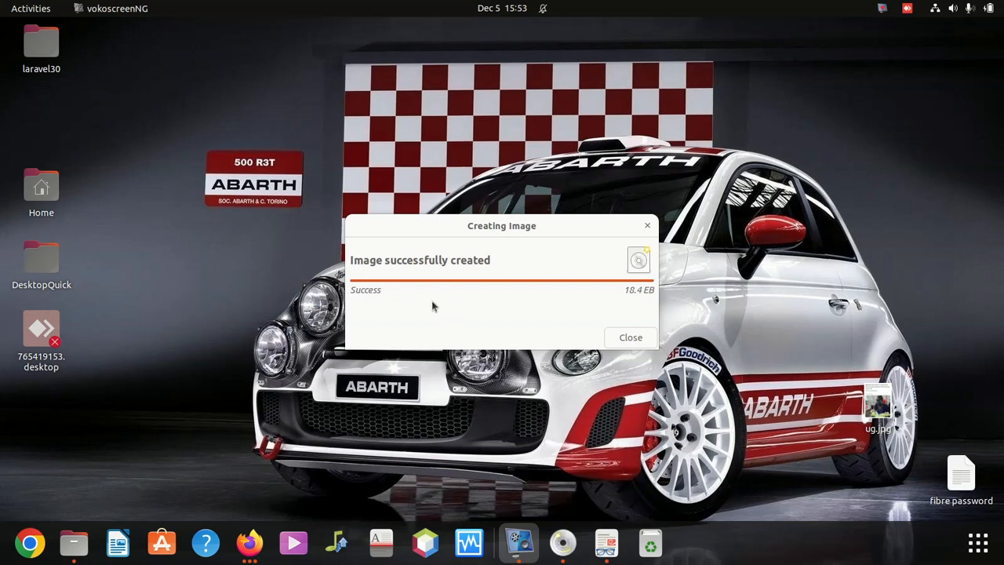
Dismiss the image-created message and bring Files forward showing the windows doctor folder.
left_click(638, 335)
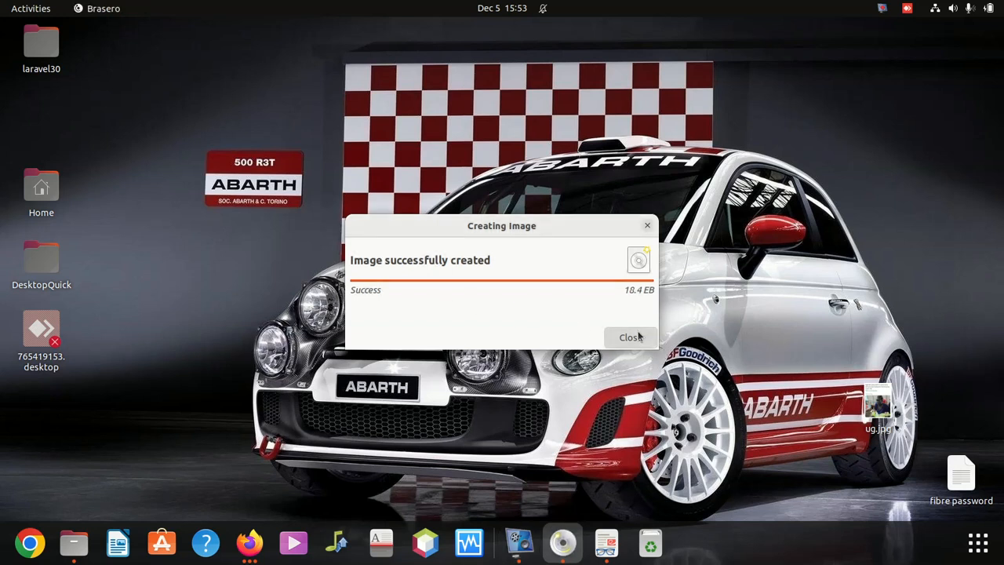
left_click(639, 336)
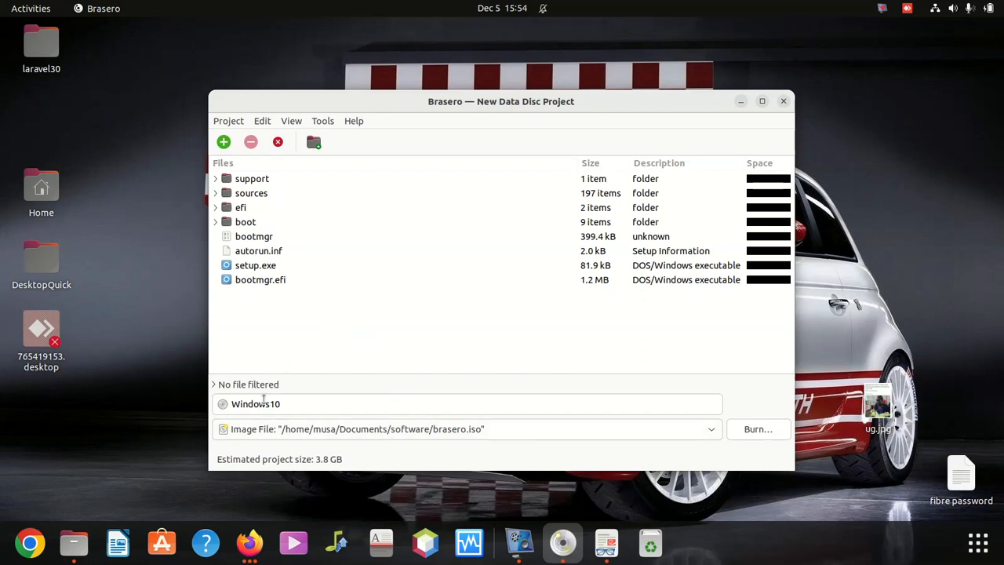
left_click(70, 544)
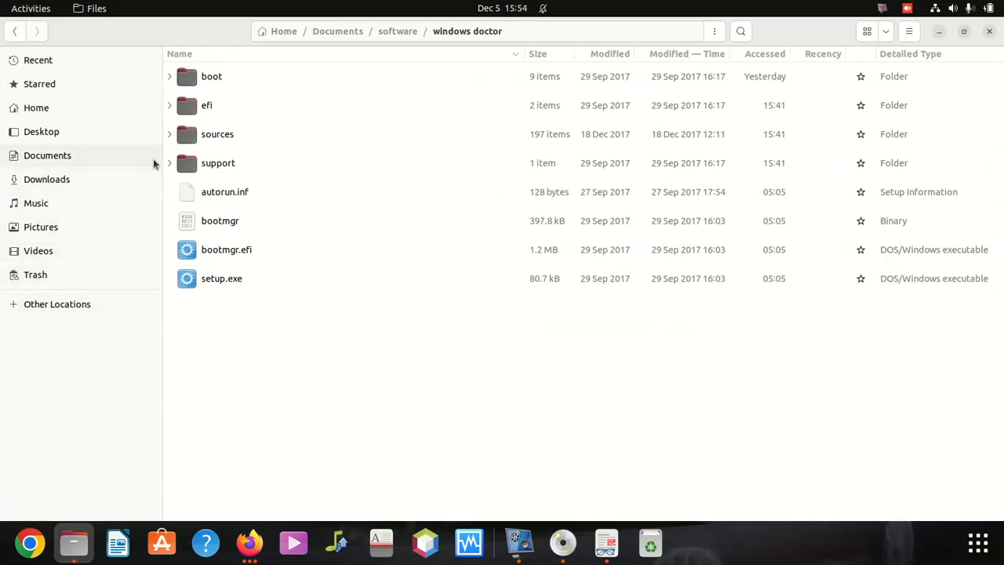
Go to Documents/software and select the 3.8 GB brasero.iso image.
left_click(60, 161)
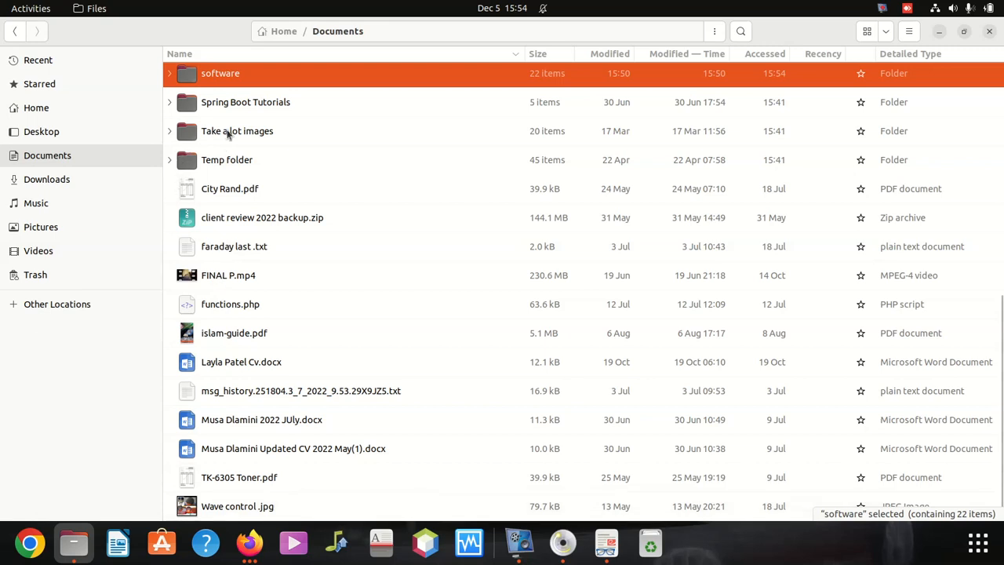
scroll(227, 133, "up", 5)
key("Return")
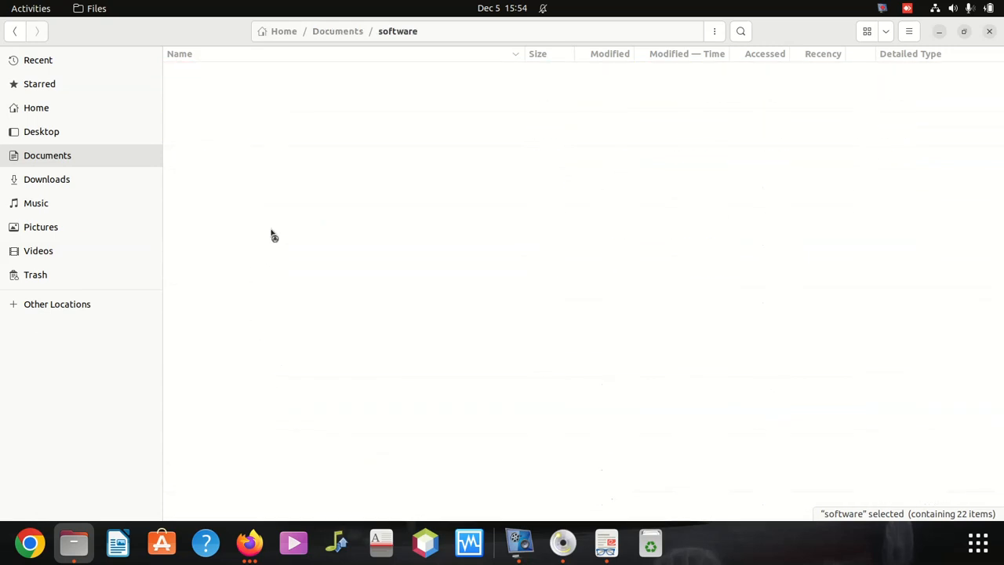
scroll(280, 211, "down", 4)
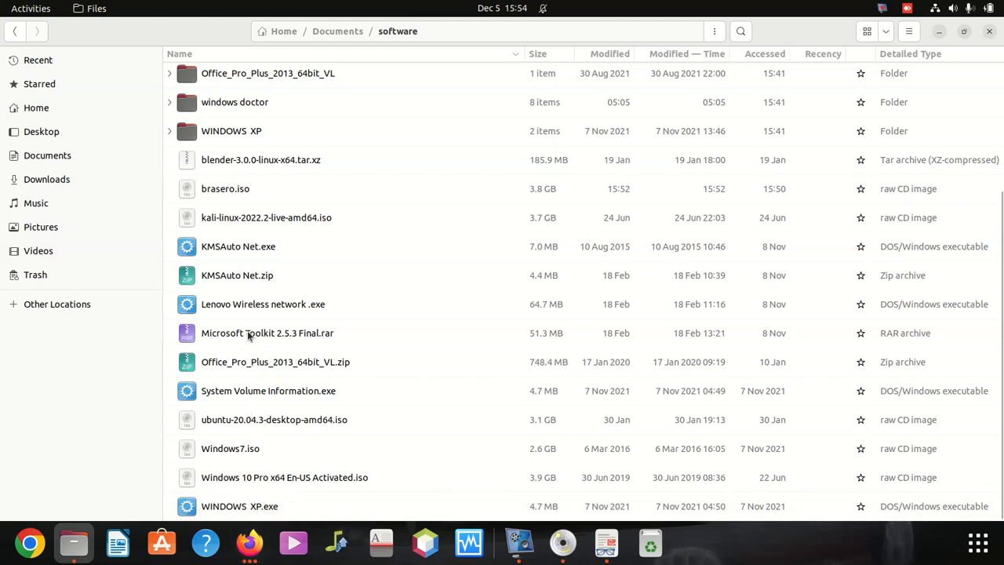
left_click(219, 193)
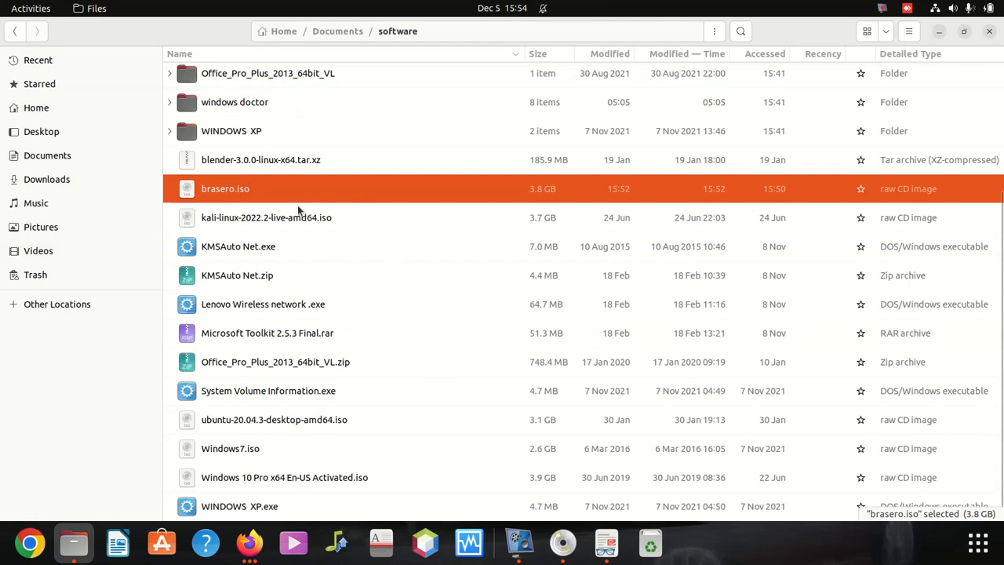
Rename brasero.iso to a 'Windows 10' name followed by a person's name, keeping .iso.
right_click(227, 193)
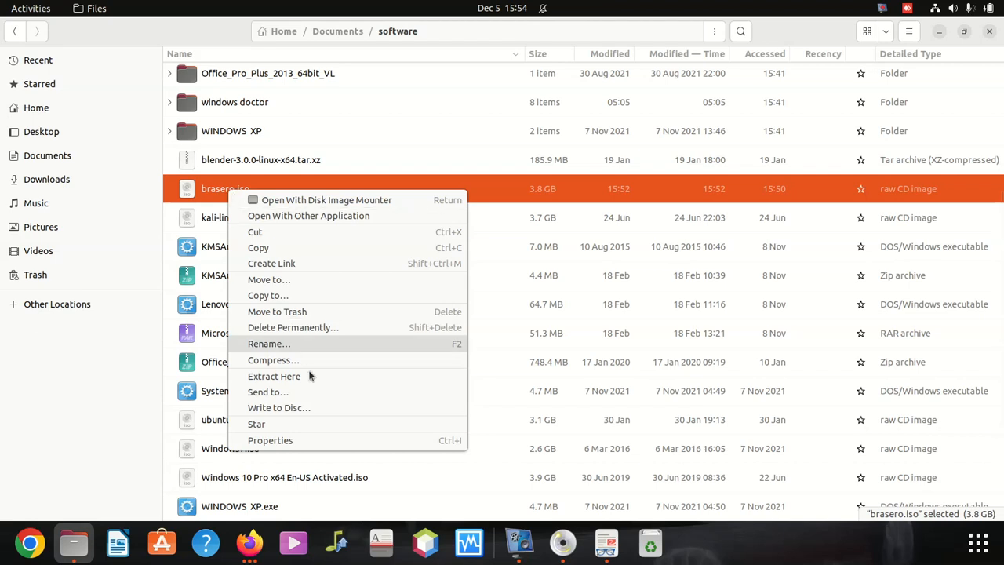
left_click(292, 346)
type("Windows")
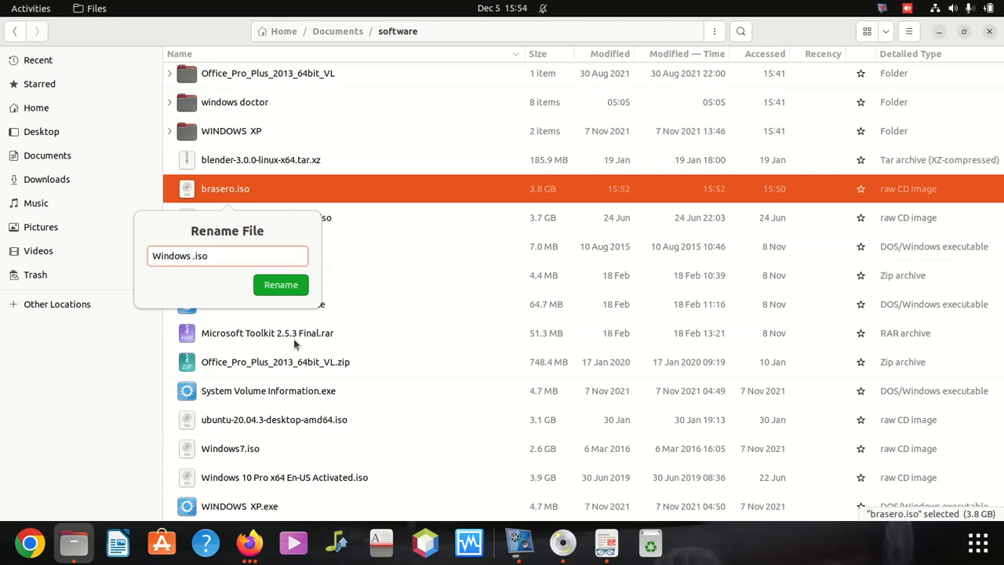
type(" 10 Victor")
left_click(288, 292)
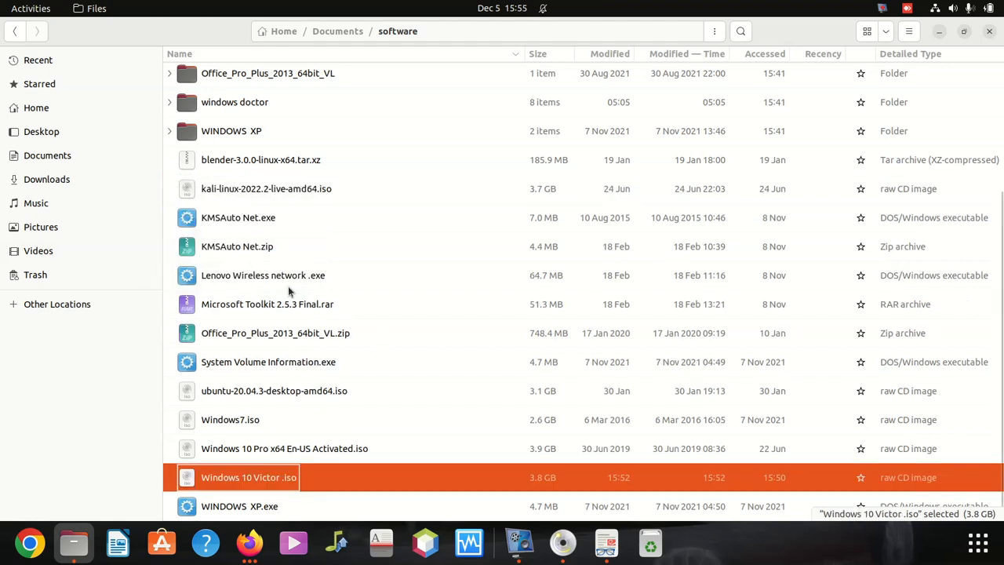